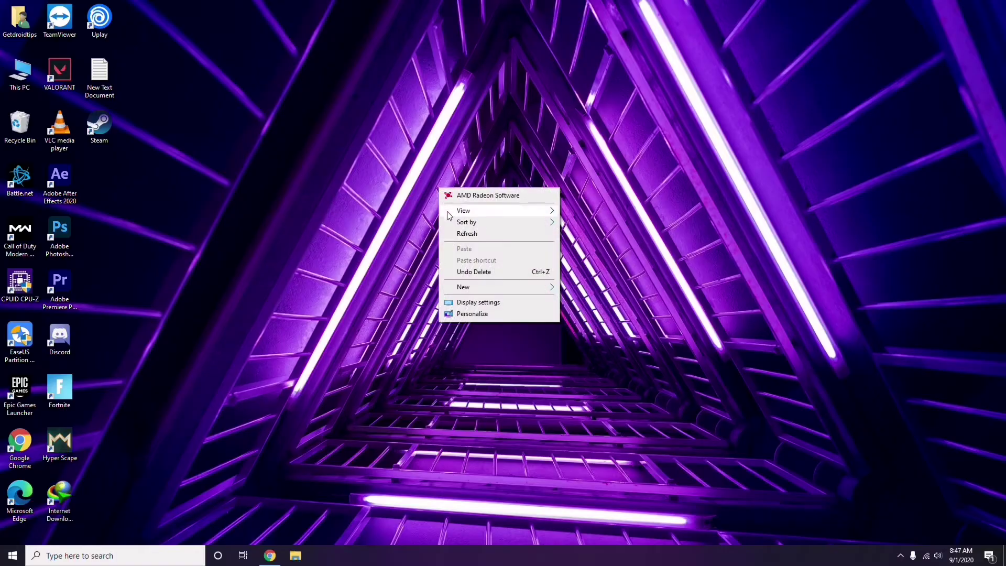
Refresh the desktop twice, then bring up the This PC shortcut menu.
click(464, 237)
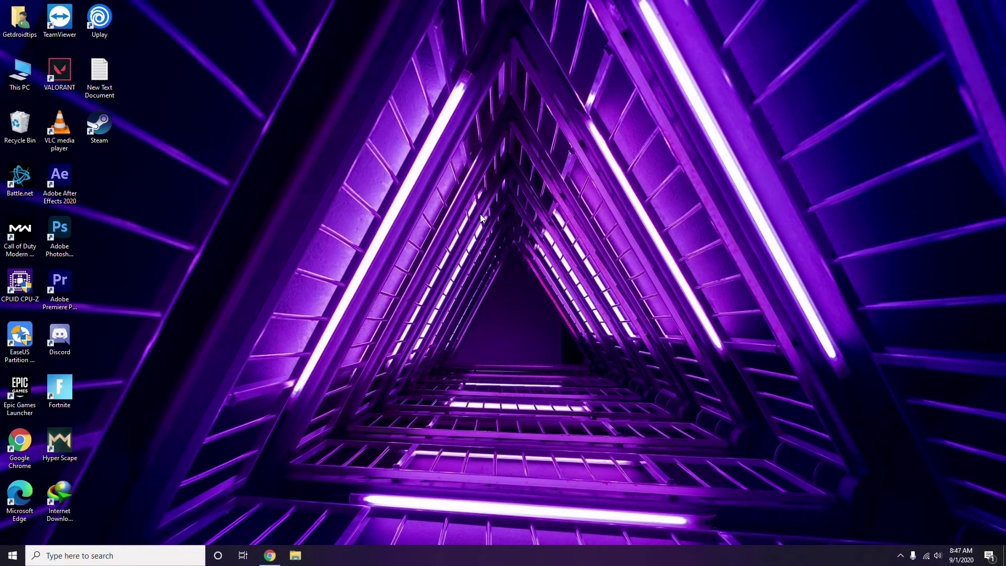
right_click(382, 147)
click(407, 192)
right_click(22, 87)
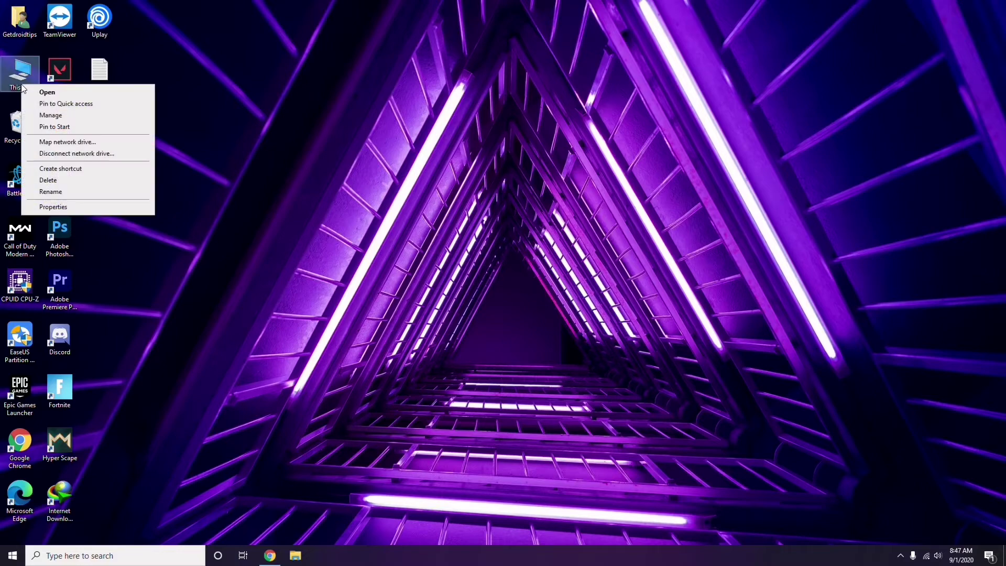
click(54, 116)
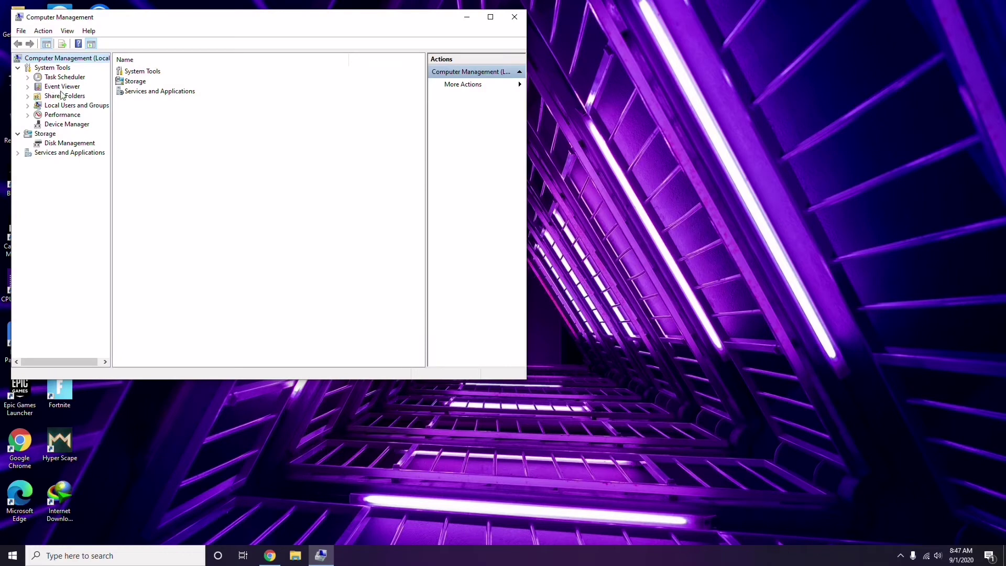
click(61, 124)
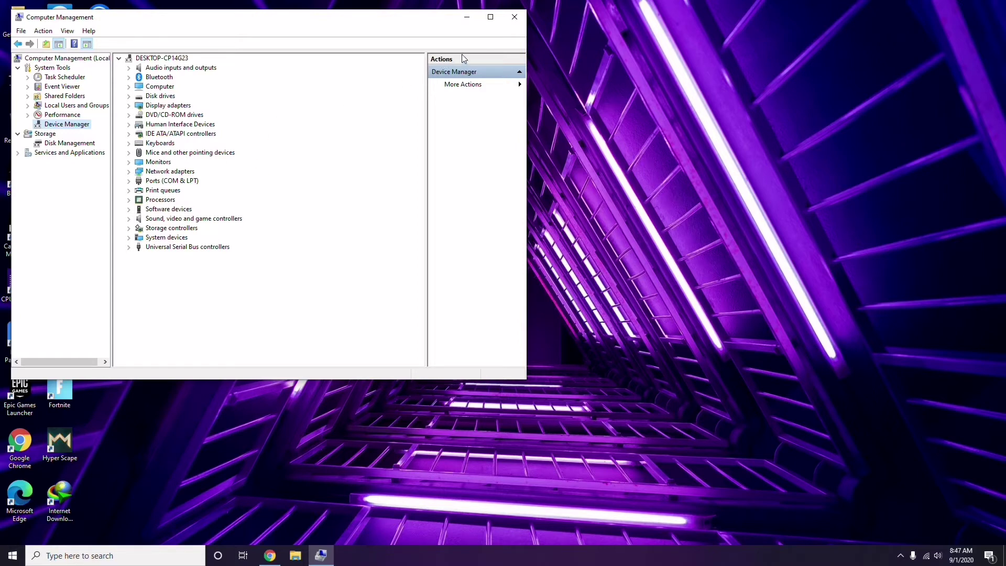
click(514, 17)
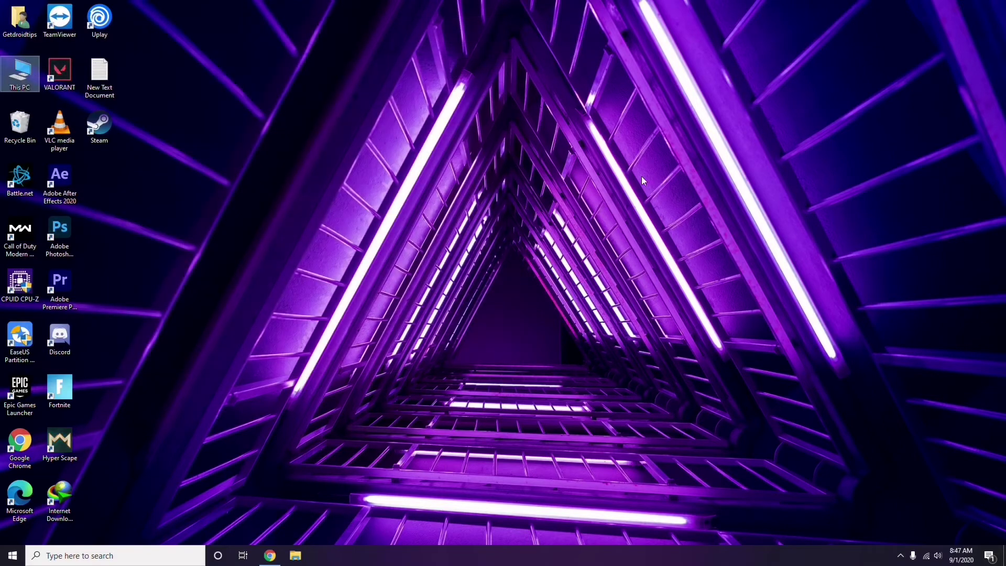
click(901, 557)
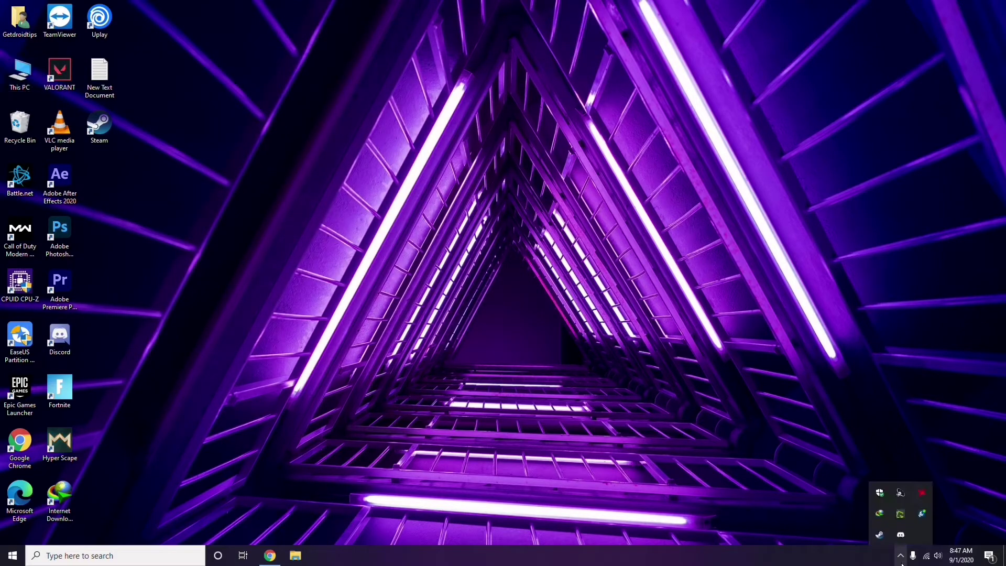
click(921, 494)
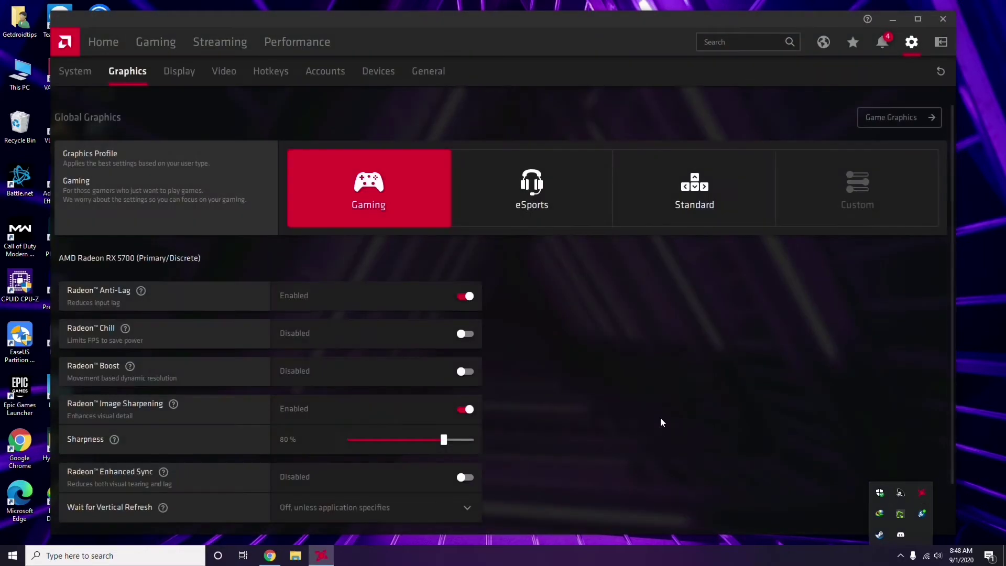
click(87, 75)
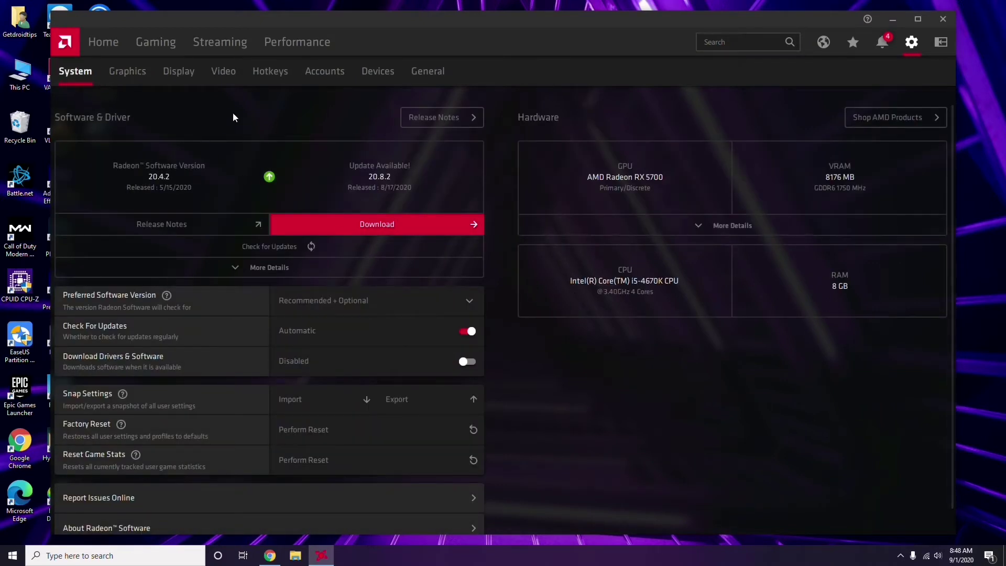
click(123, 74)
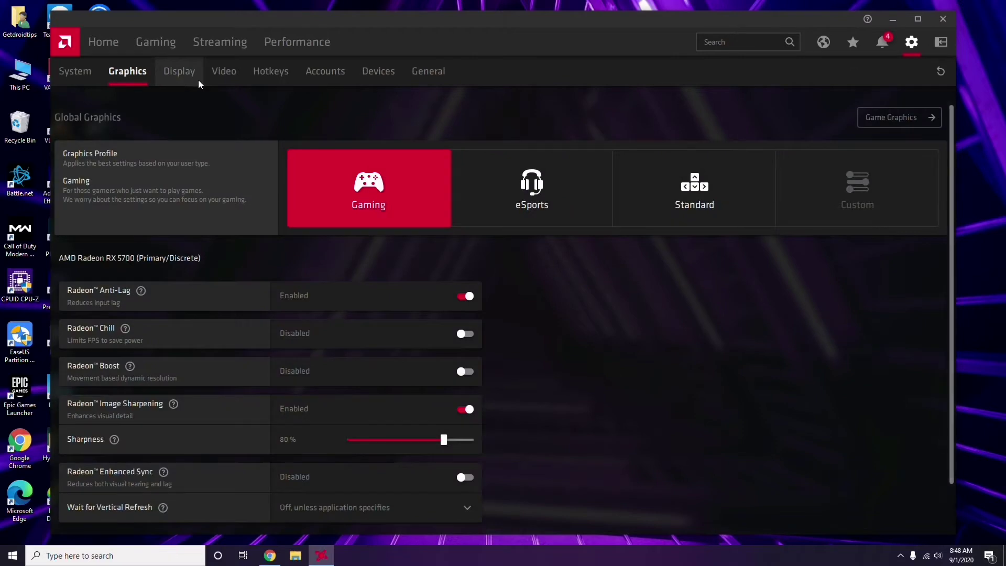
click(191, 78)
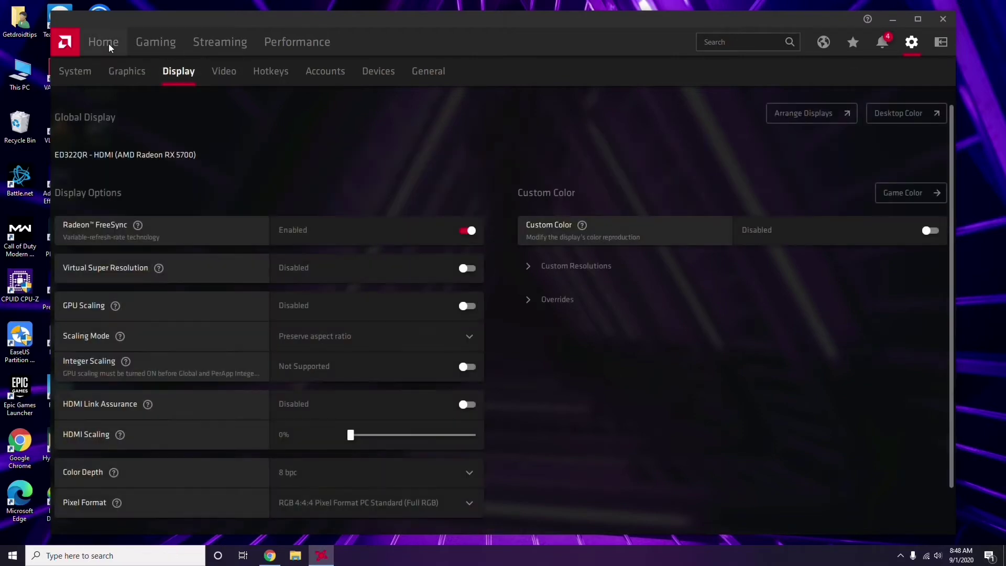
click(110, 48)
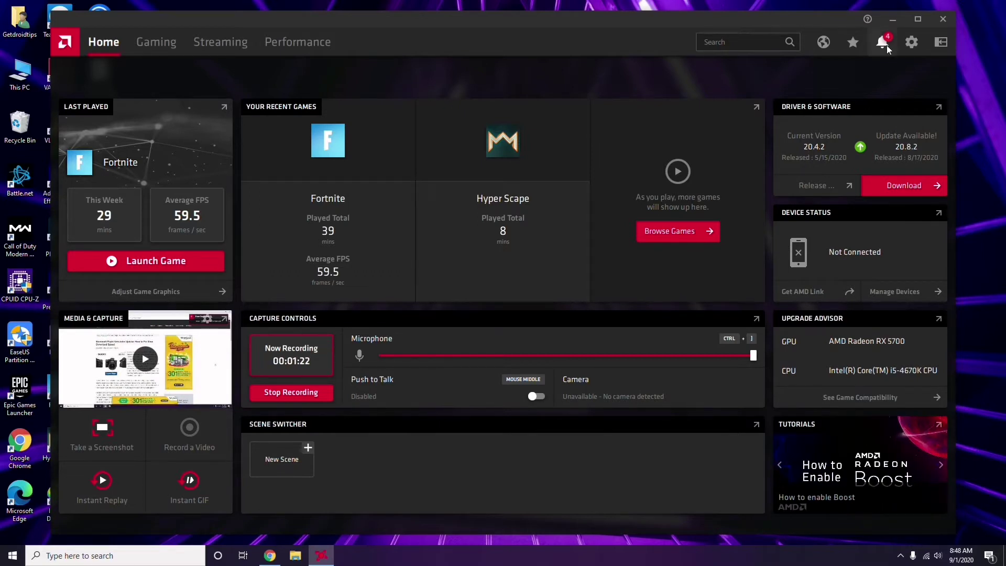
click(943, 19)
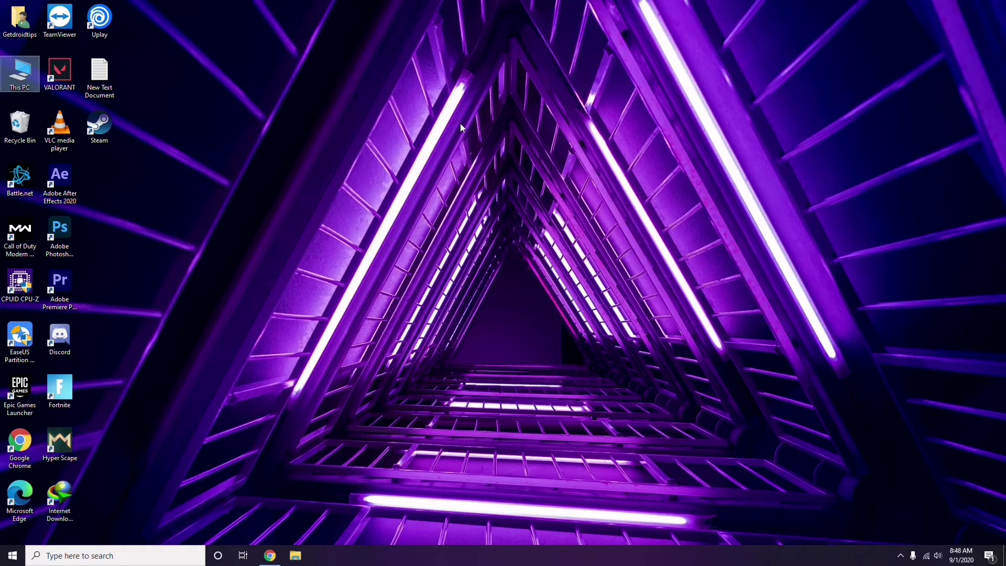
Refresh the desktop and launch Steam.
right_click(212, 135)
click(228, 185)
double_click(100, 125)
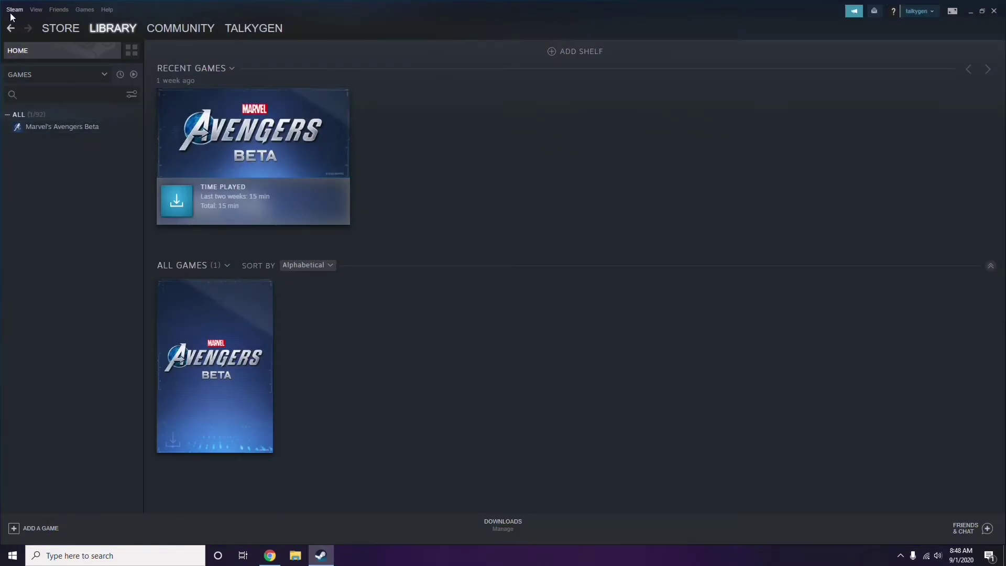
Disable 'Enable the Steam Overlay while in-game' in Steam Settings, save with OK, and quit Steam.
click(14, 10)
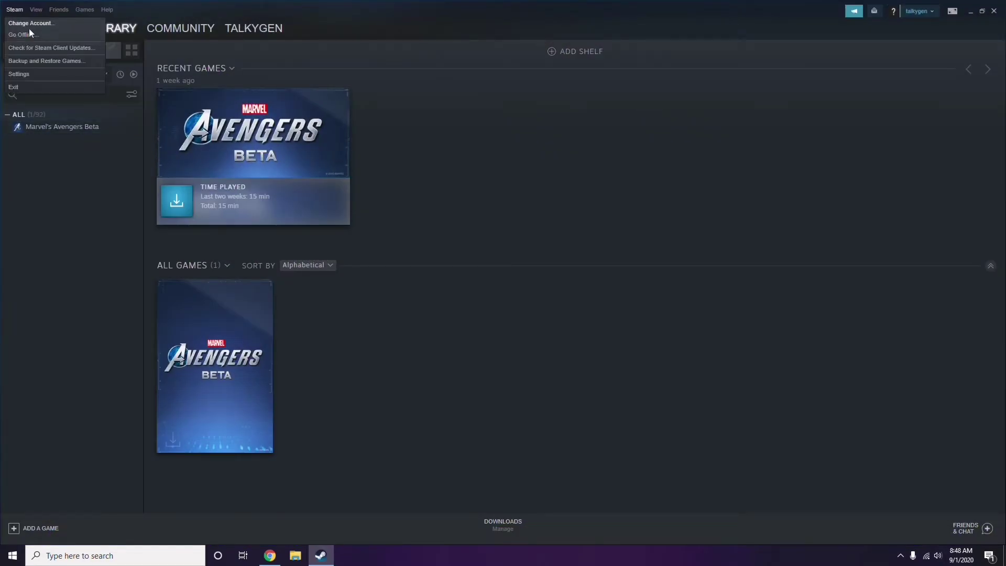
click(33, 73)
drag(611, 200, 558, 115)
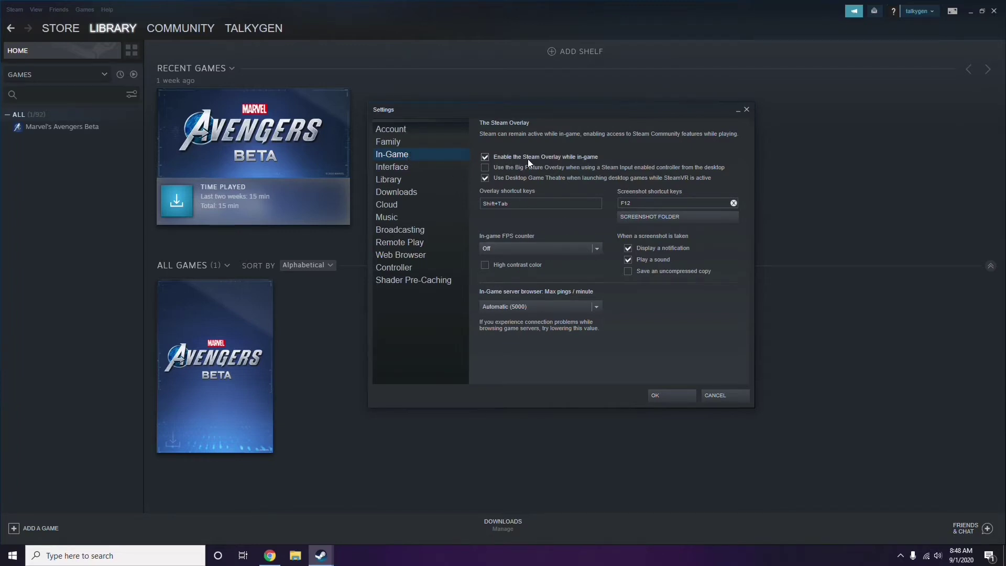
click(550, 160)
click(661, 395)
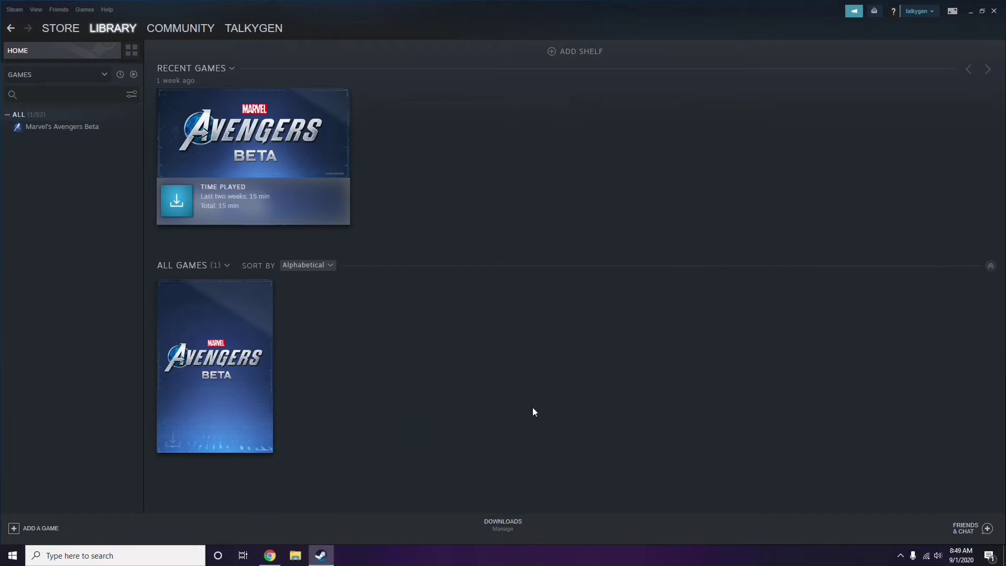
click(994, 11)
right_click(411, 171)
Refresh the desktop, launch Discord and open User Settings at My Account.
click(434, 214)
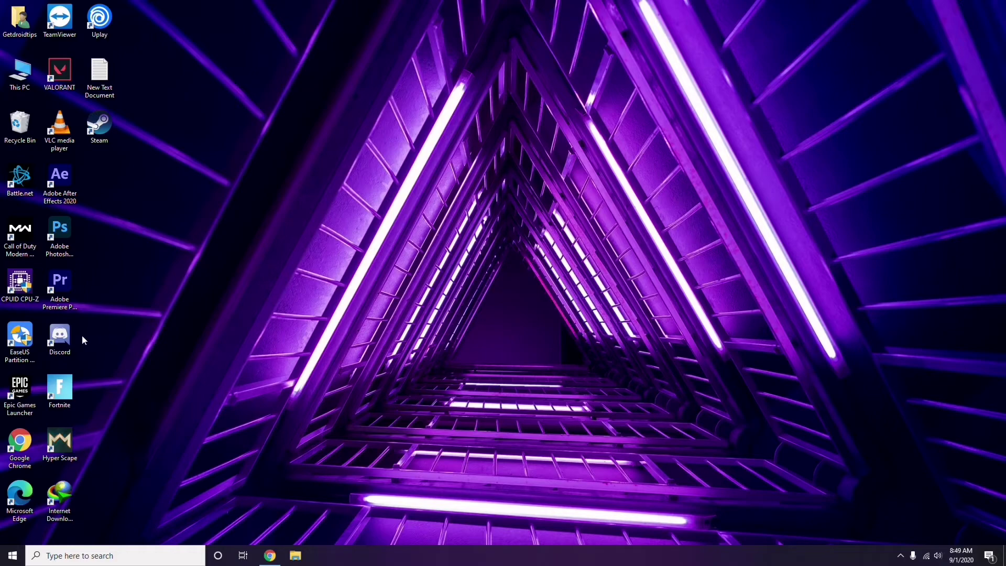
double_click(67, 333)
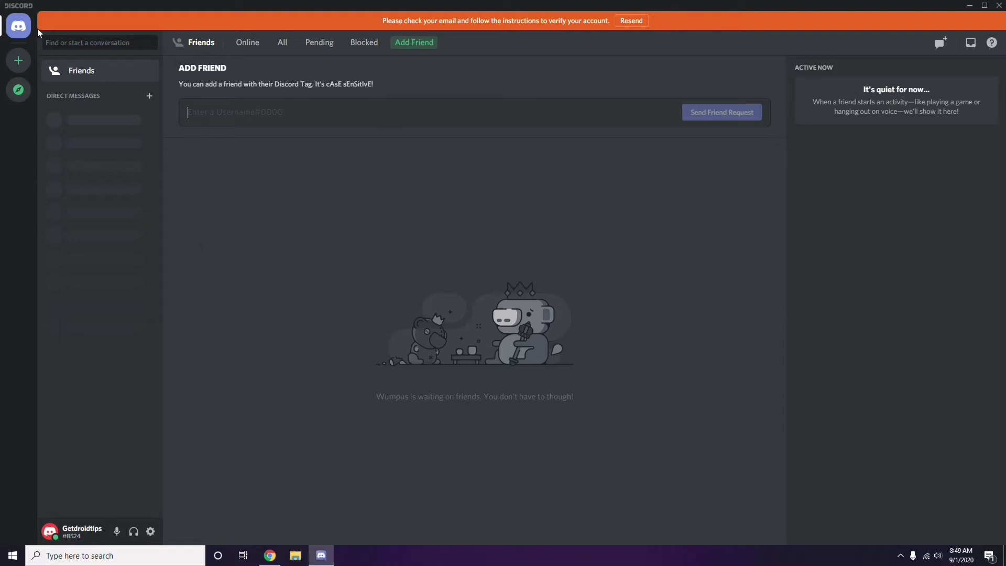
click(151, 531)
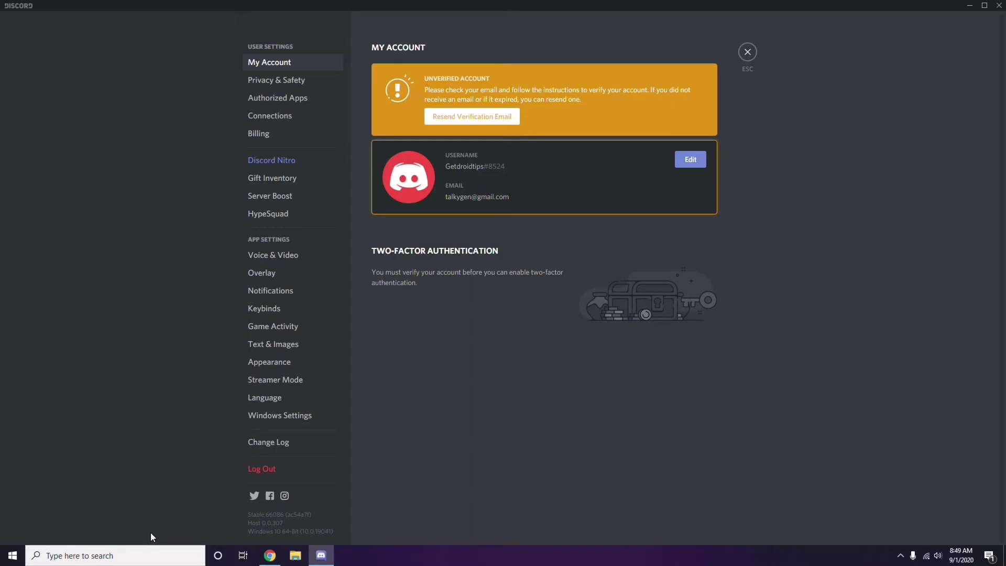
Switch off the OpenH264 video codec under Voice & Video, then go to the Overlay page.
click(267, 256)
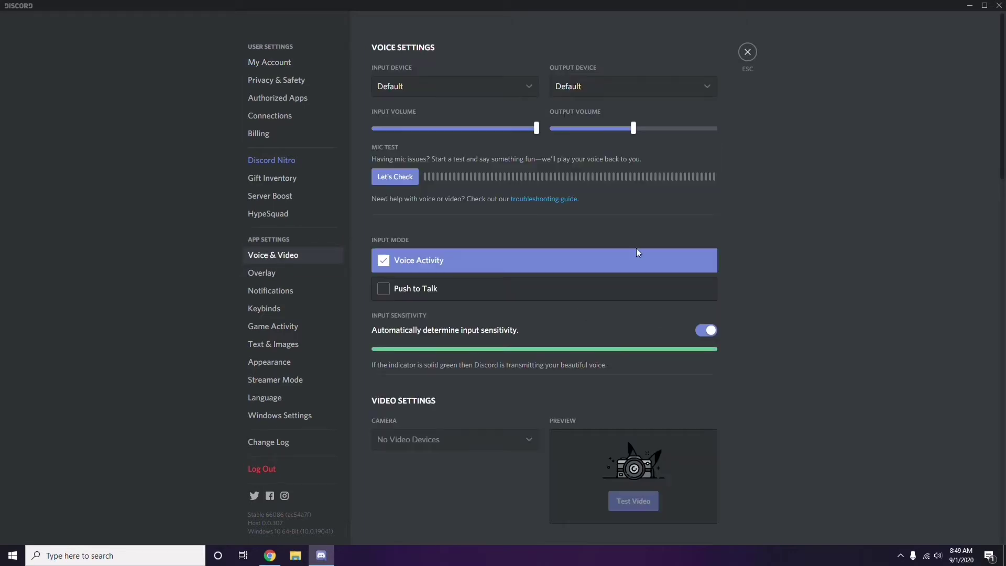
scroll(768, 254, down, 3)
scroll(768, 255, down, 5)
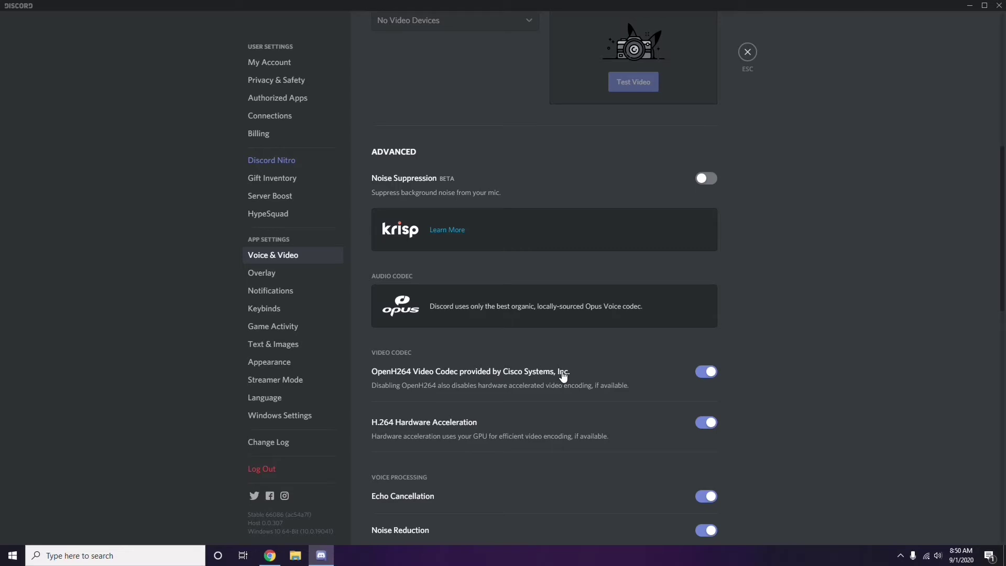
click(705, 372)
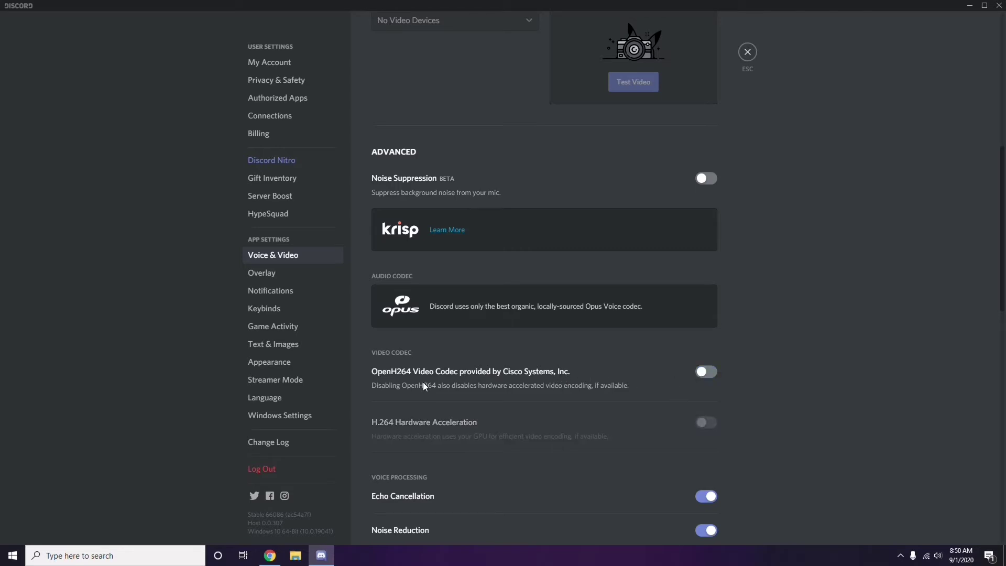
scroll(520, 375, down, 2)
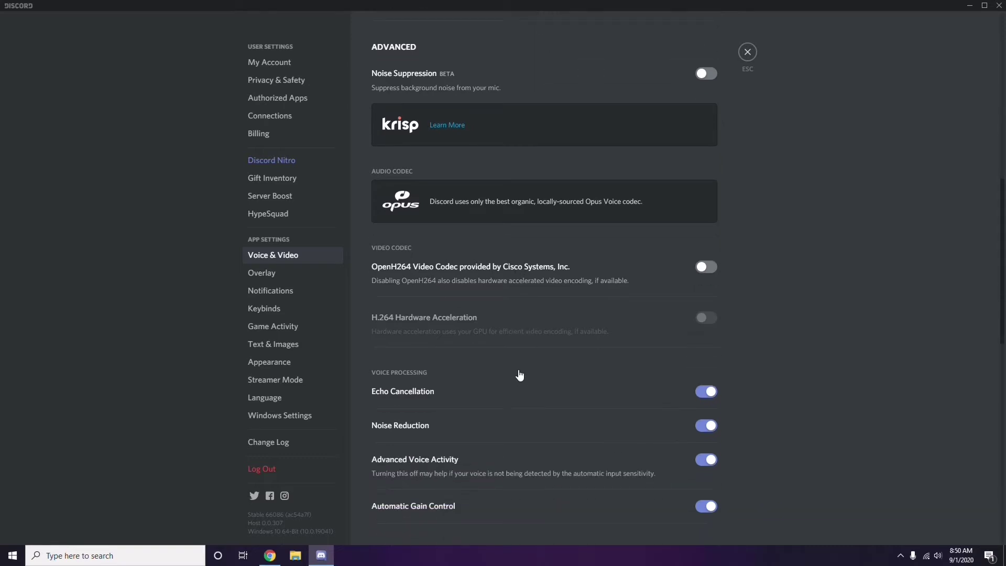
scroll(520, 375, down, 4)
scroll(520, 375, up, 1)
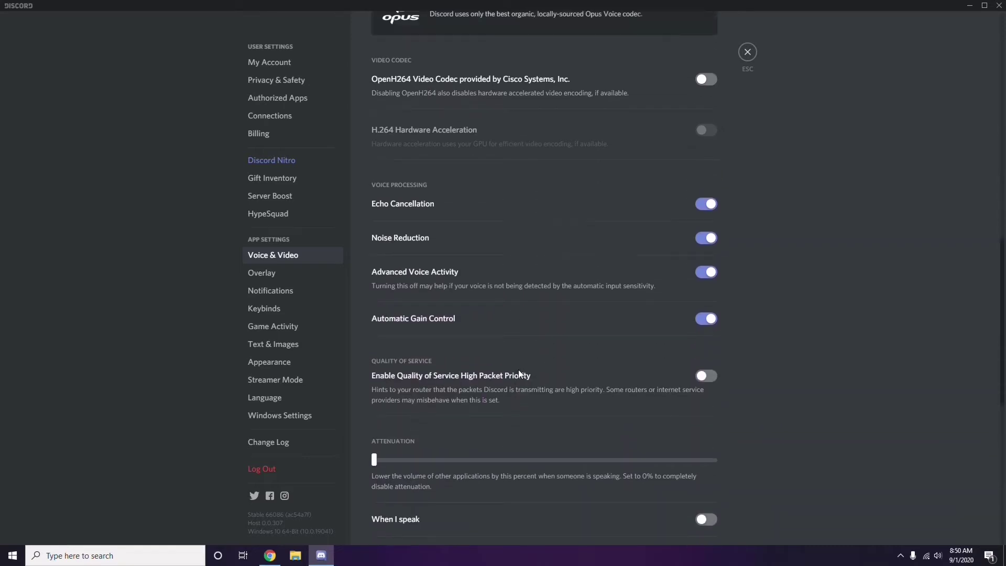
click(263, 275)
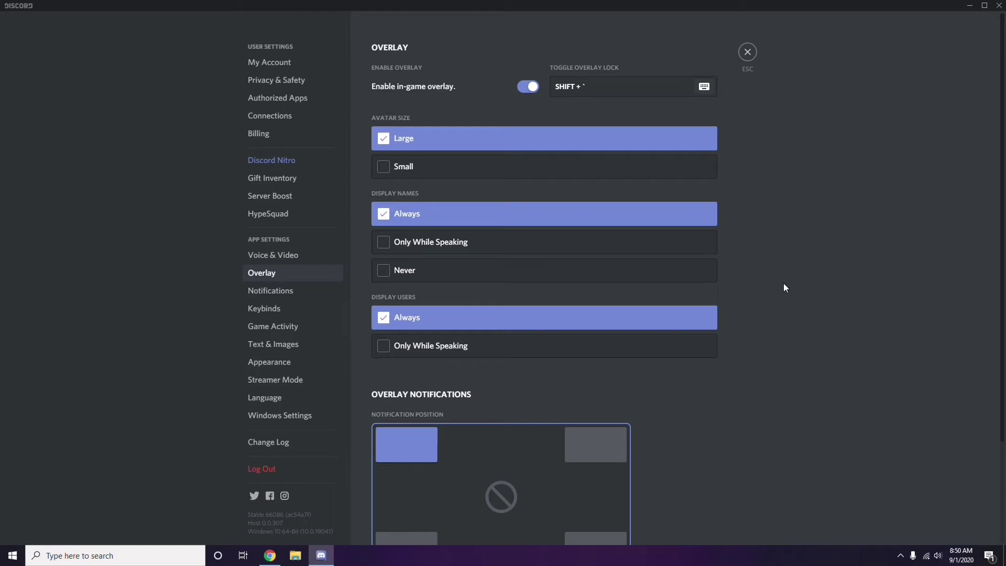
Switch off Discord's 'Enable in-game overlay' toggle on the Overlay page.
scroll(778, 275, down, 1)
scroll(778, 278, up, 1)
click(524, 88)
Switch off Hardware Acceleration under Appearance > Advanced, accept the restart, and minimize Discord.
click(277, 365)
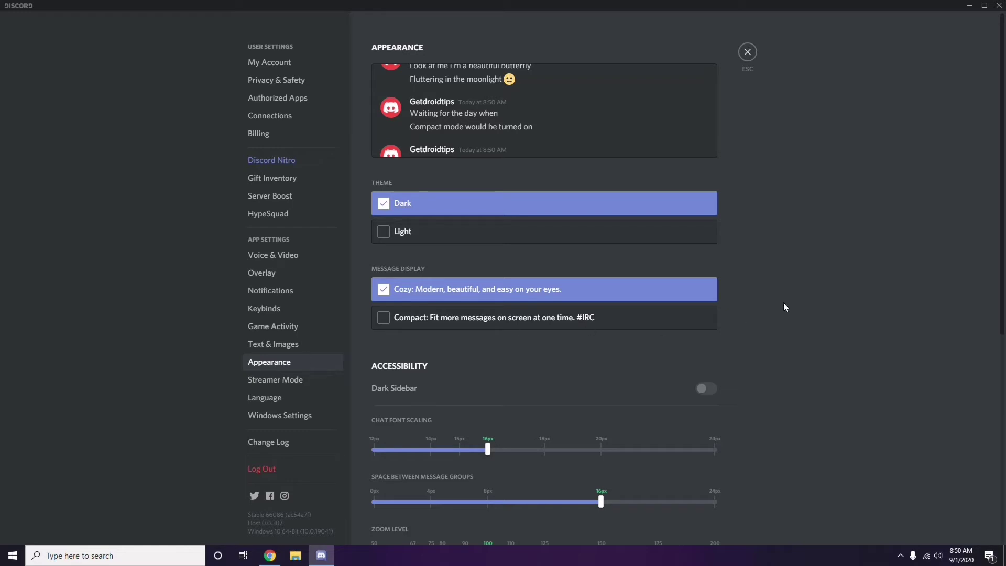
scroll(784, 304, down, 6)
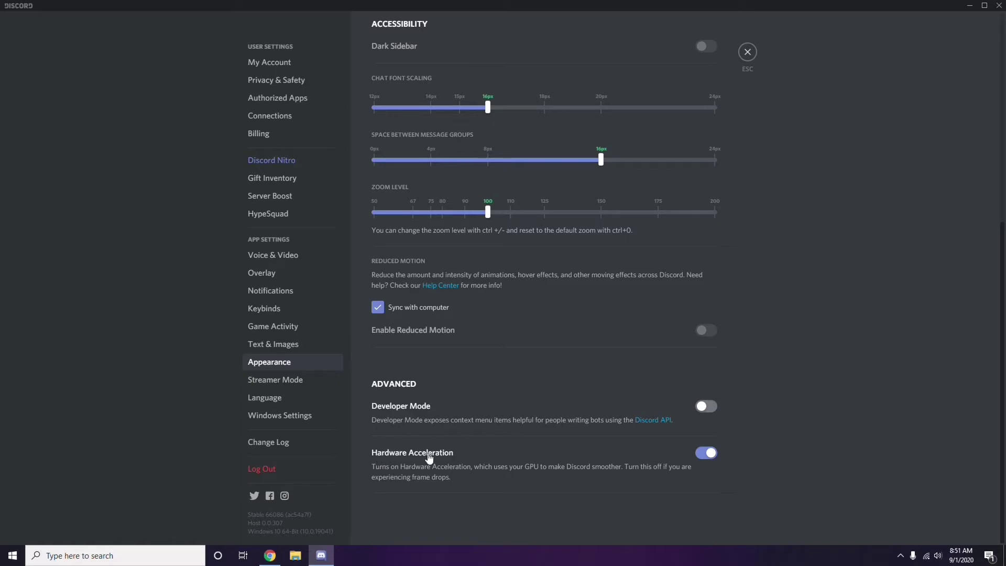
click(704, 458)
click(578, 310)
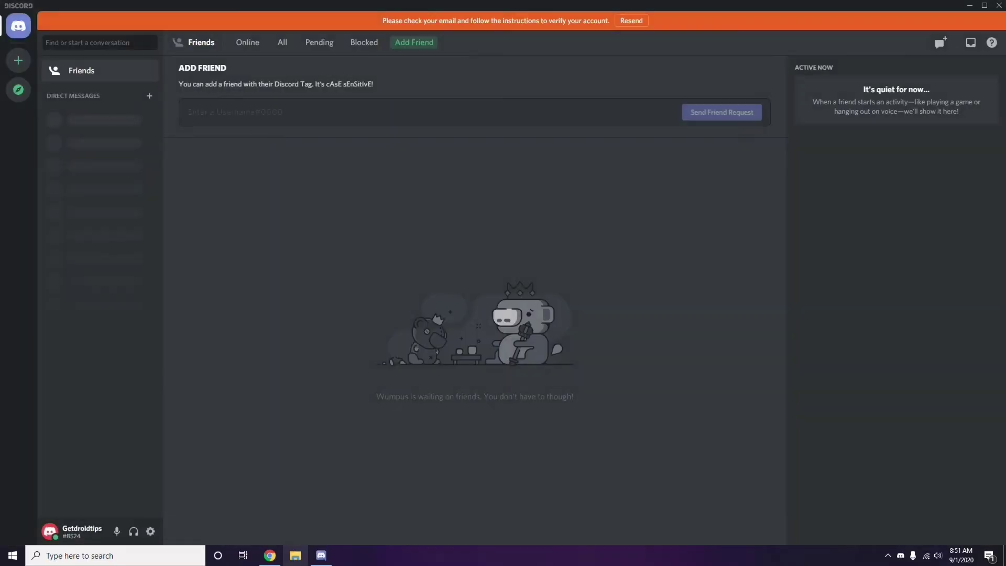
click(969, 5)
Refresh the Windows desktop from its shortcut menu.
right_click(401, 135)
click(425, 181)
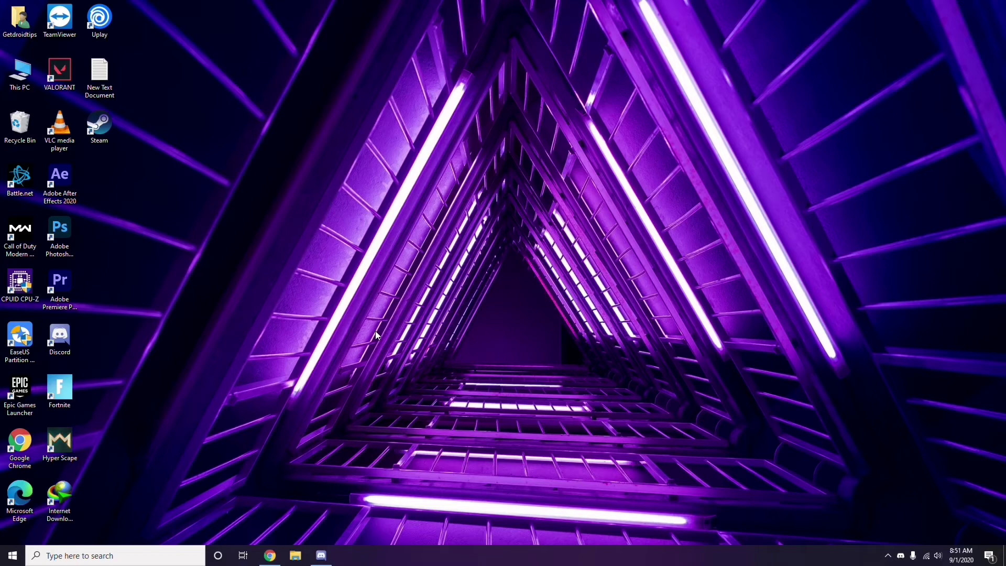
Search 'windows', confirm Windows Update shows the PC up to date, then close Settings.
click(80, 560)
text(windows)
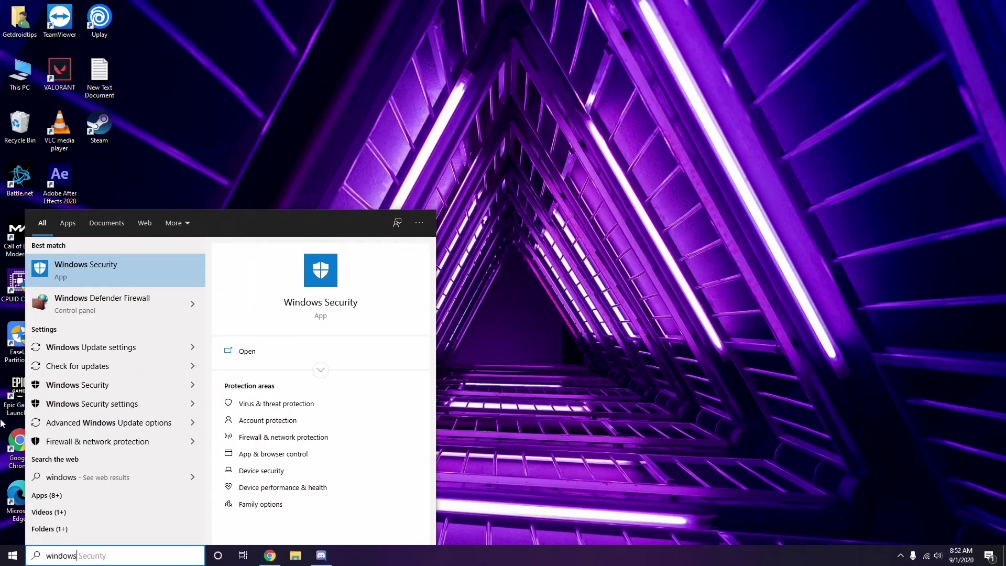
click(125, 347)
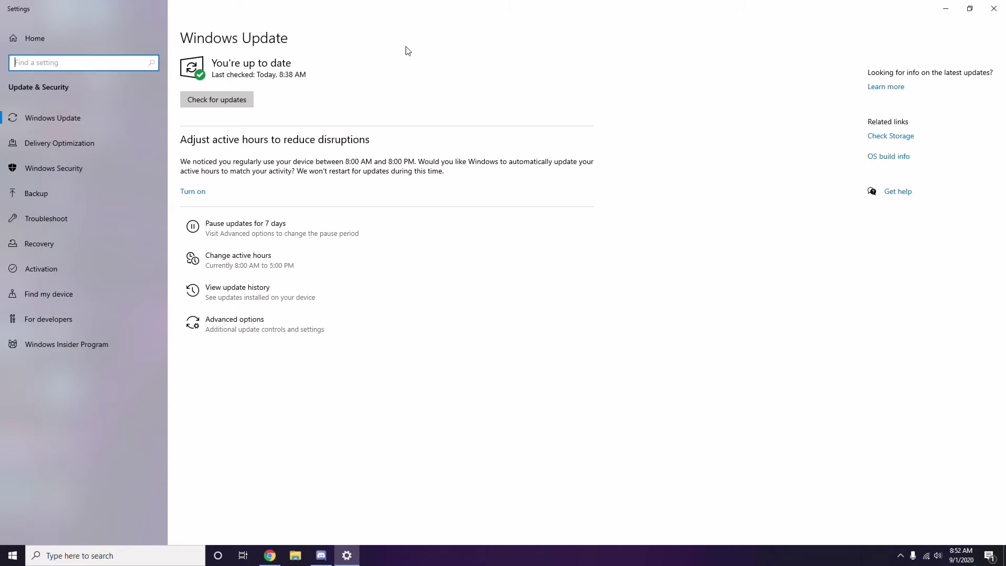
click(994, 9)
right_click(424, 90)
Refresh the desktop and search 'settings' to list the Settings app.
click(451, 135)
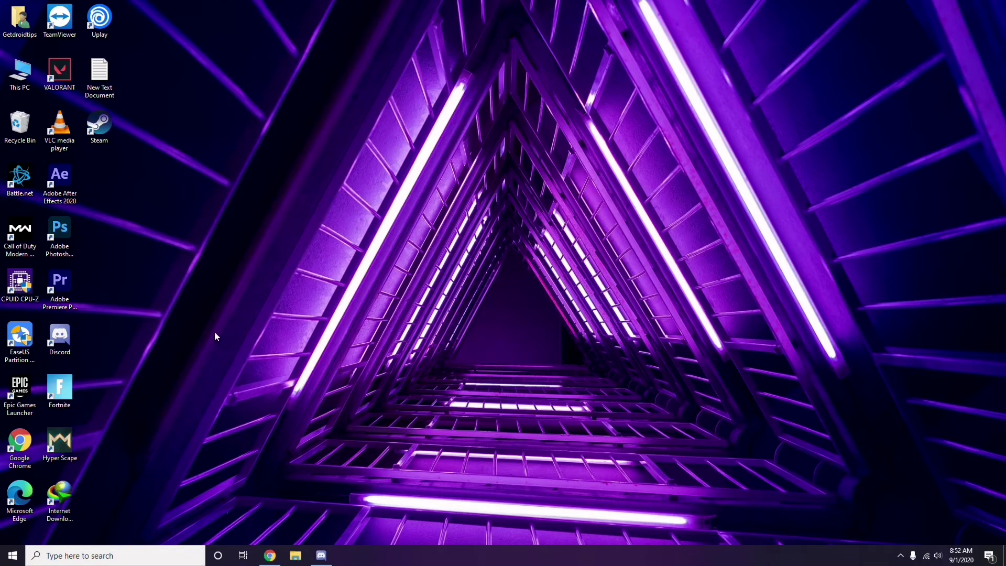
click(59, 556)
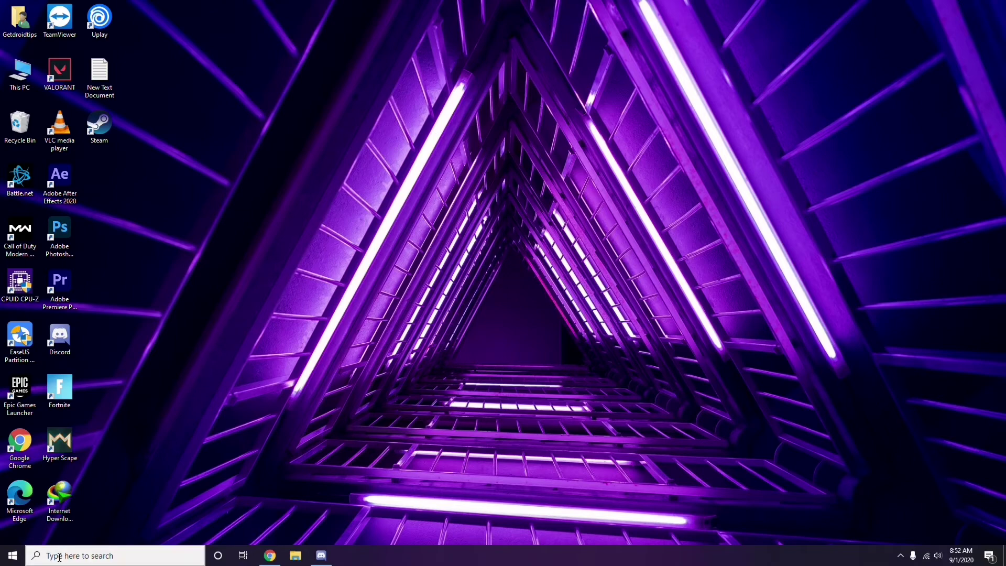
text(se)
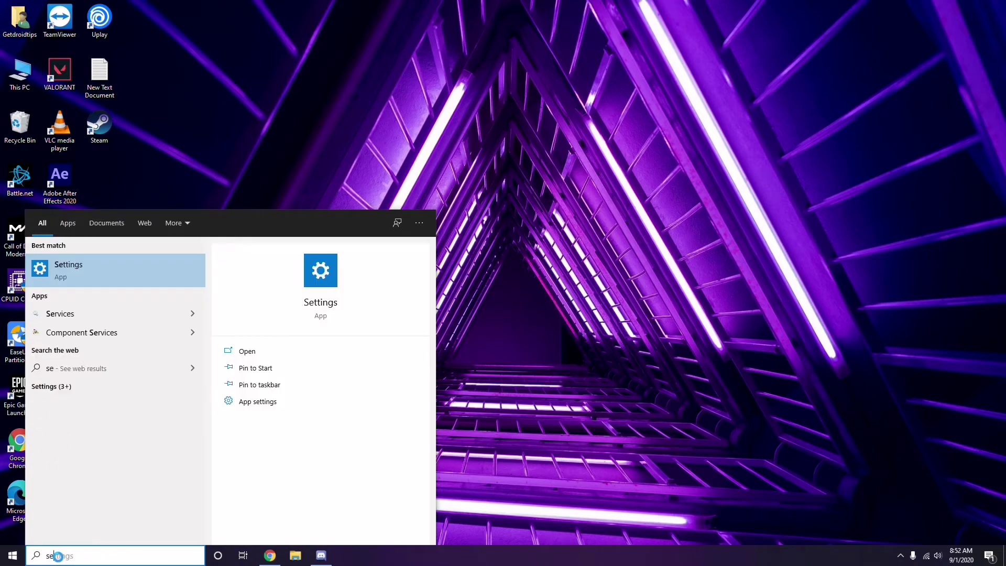
text(ttings)
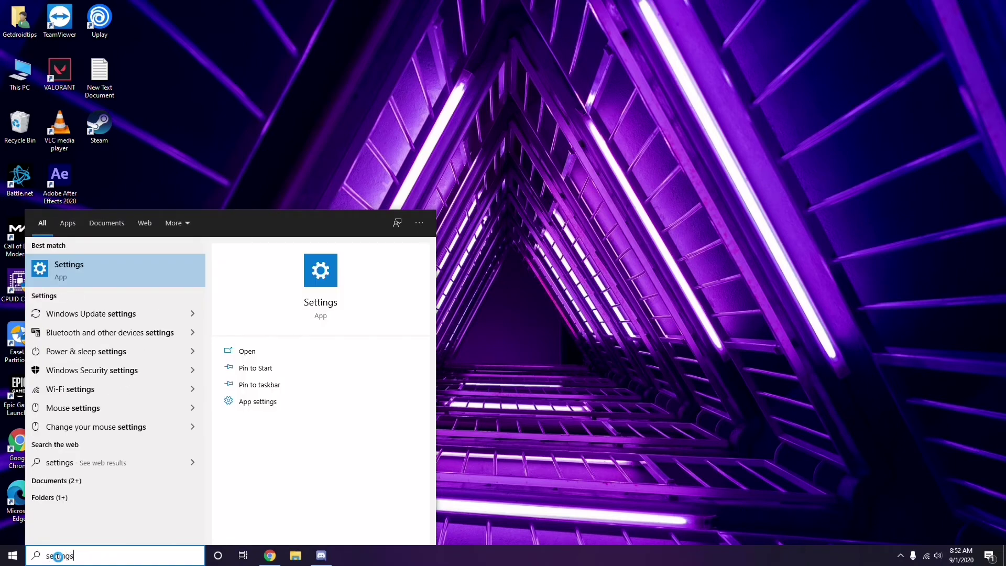